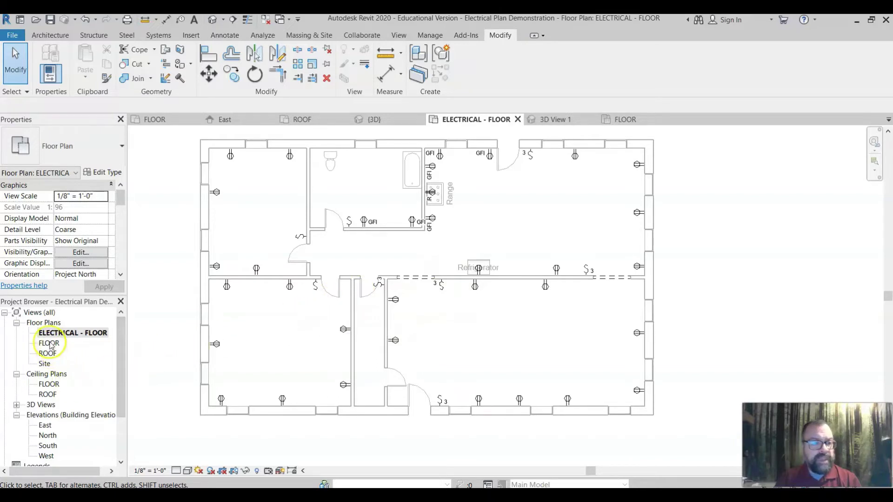
Step: Open the FLOOR plan and turn off the Electrical Fixtures category in Visibility/Graphics (VG)
double_click(51, 344)
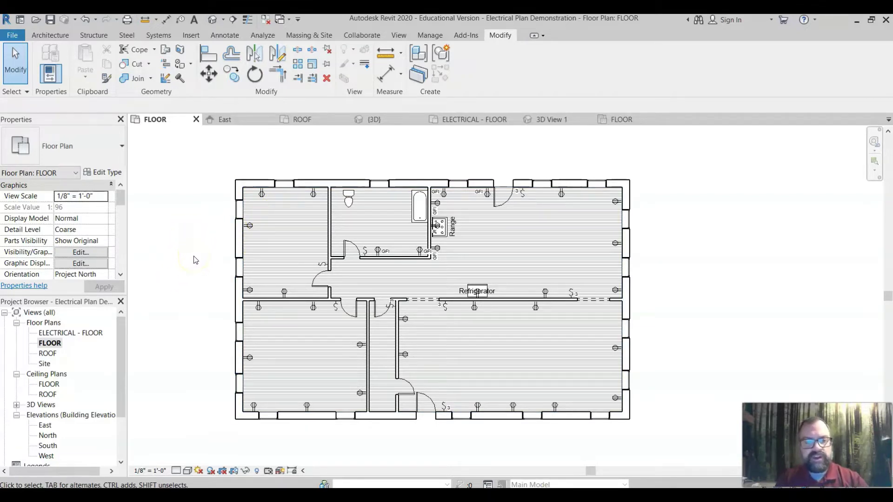
key("v")
key("g")
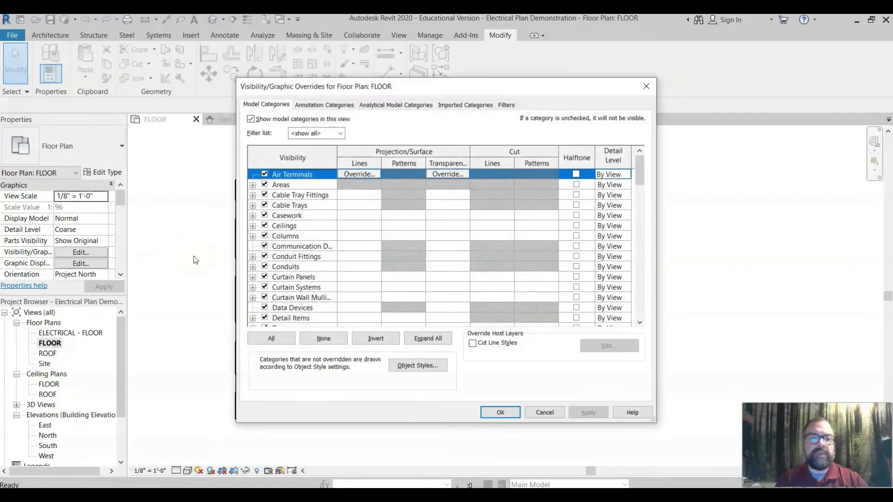
scroll(274, 266, "down", 5)
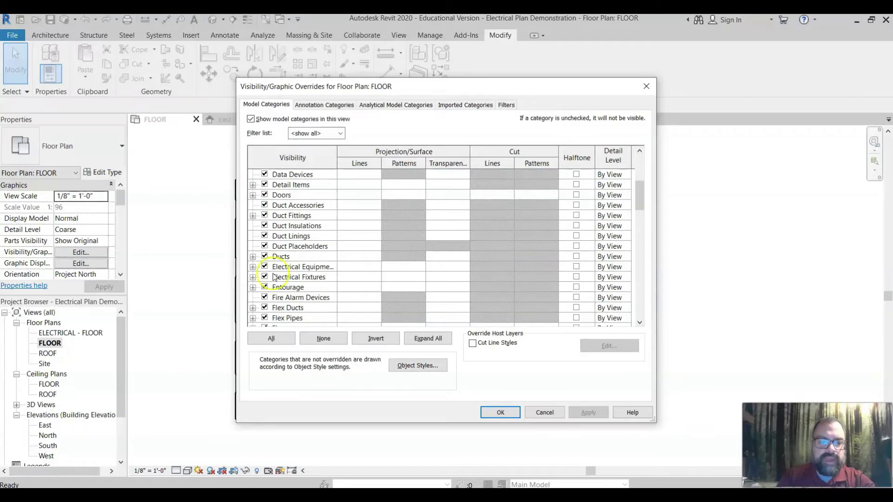
left_click(265, 277)
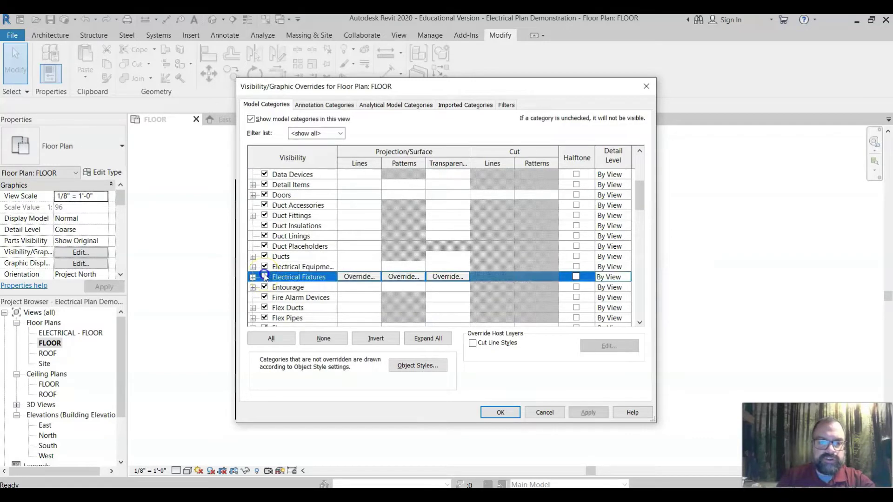
left_click(497, 413)
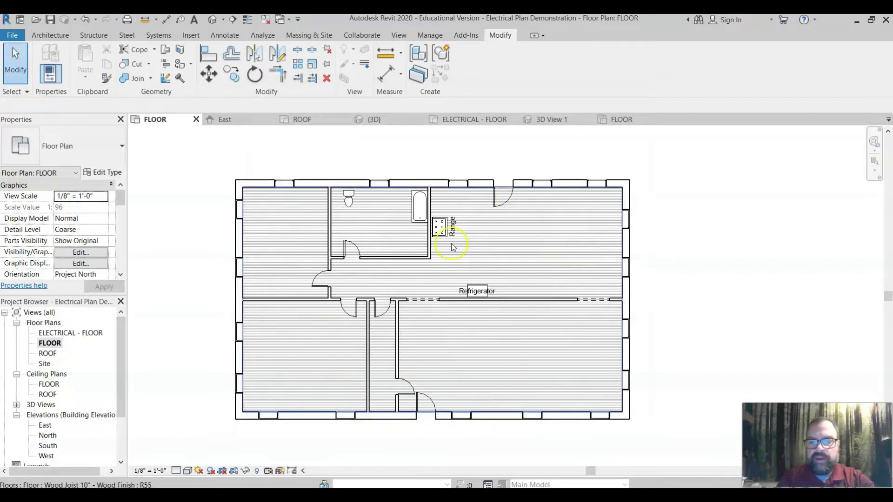
Step: In the FLOOR reflected ceiling plan, select a ceiling light and edit its Downlight - Recessed Can family
double_click(74, 333)
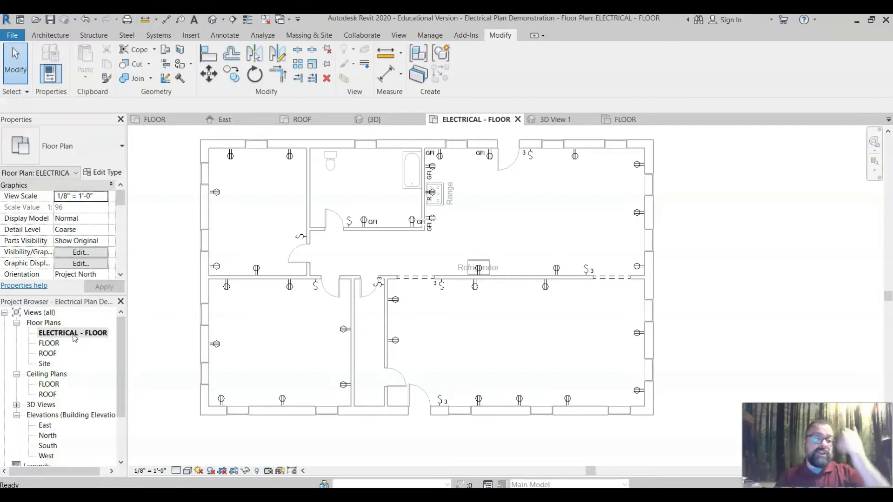
left_click(50, 384)
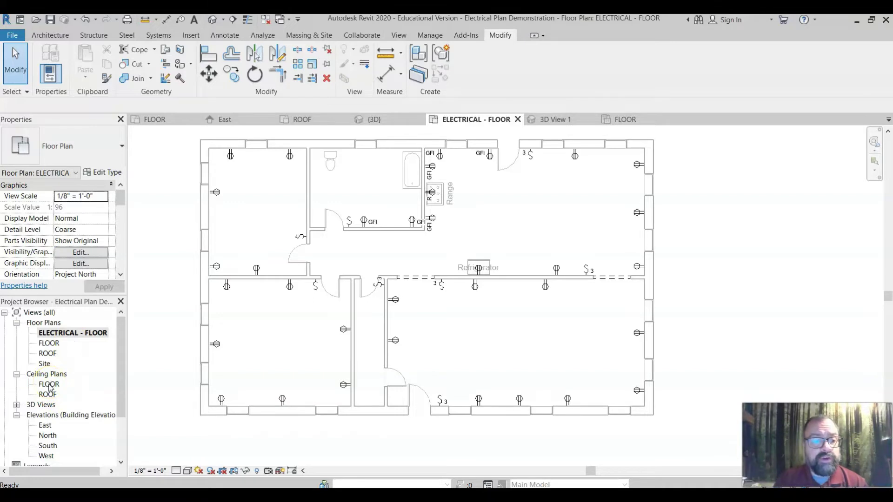
double_click(50, 386)
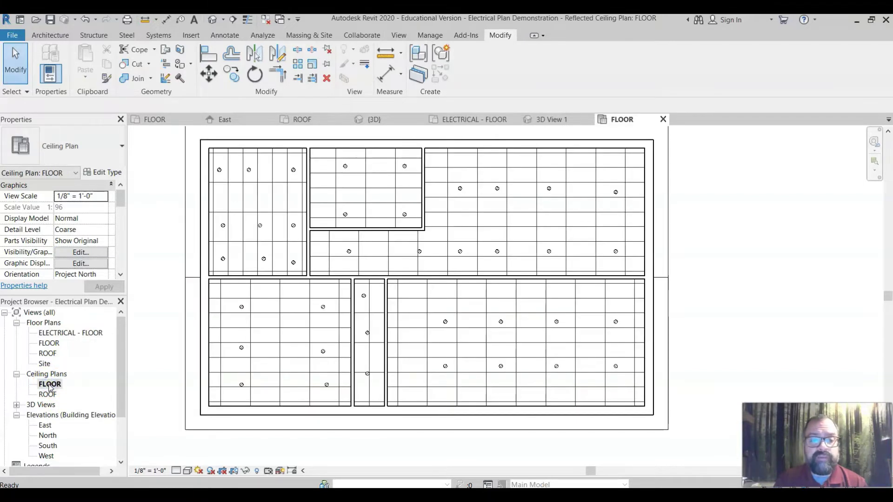
left_click(279, 353)
left_click(445, 321)
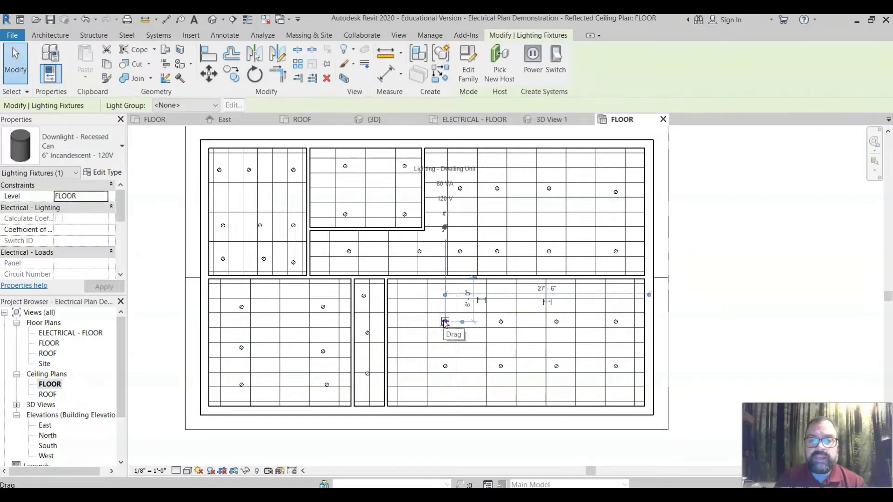
left_click(468, 55)
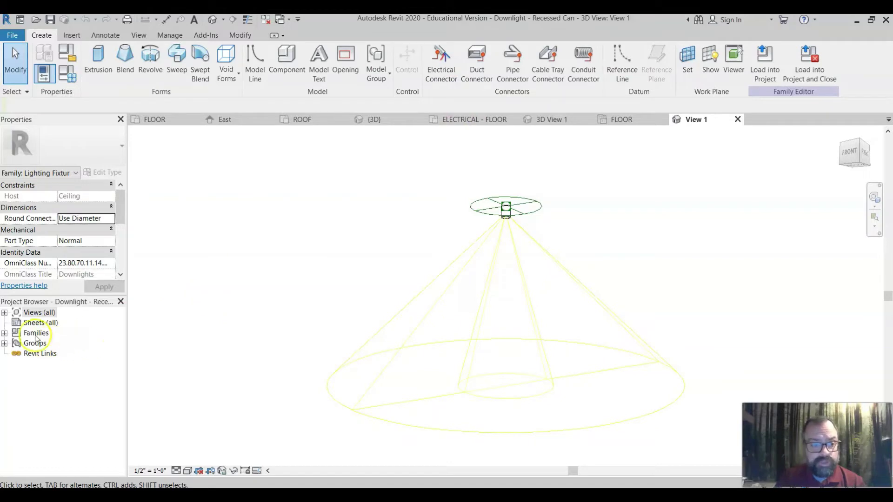
Step: Open the family's Back elevation from Views (all) > Elevations
left_click(4, 314)
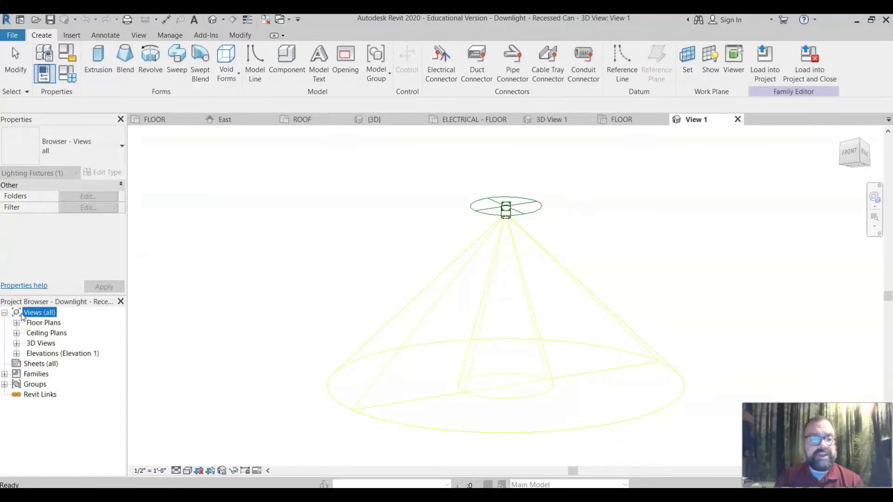
left_click(17, 354)
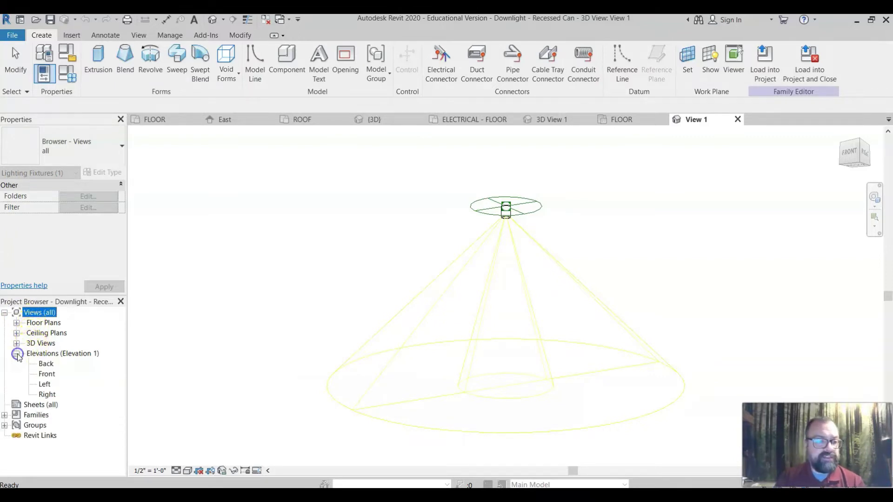
double_click(46, 365)
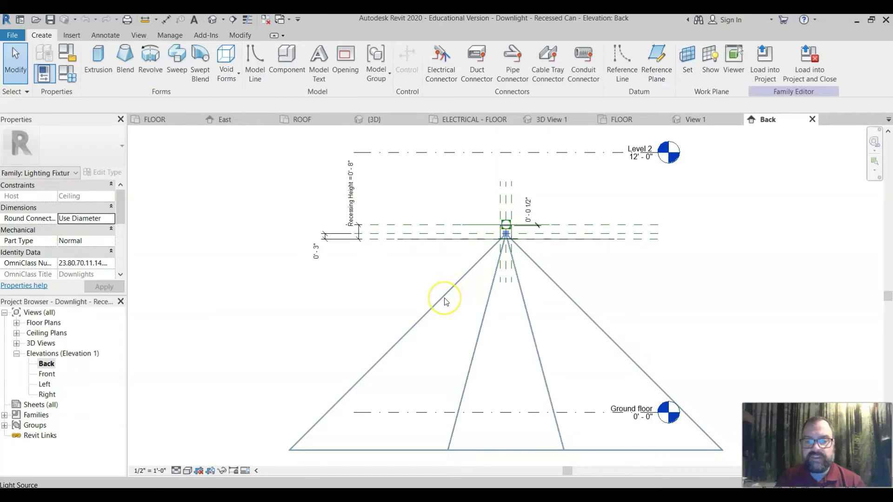
Step: Draw a vertical reference line from the light source down to the Ground floor, then load the family into the project
left_click(621, 60)
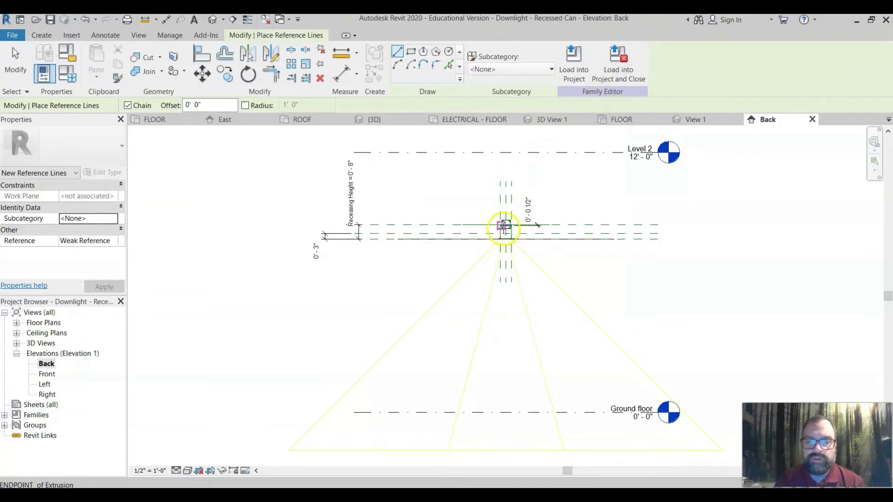
left_click(506, 232)
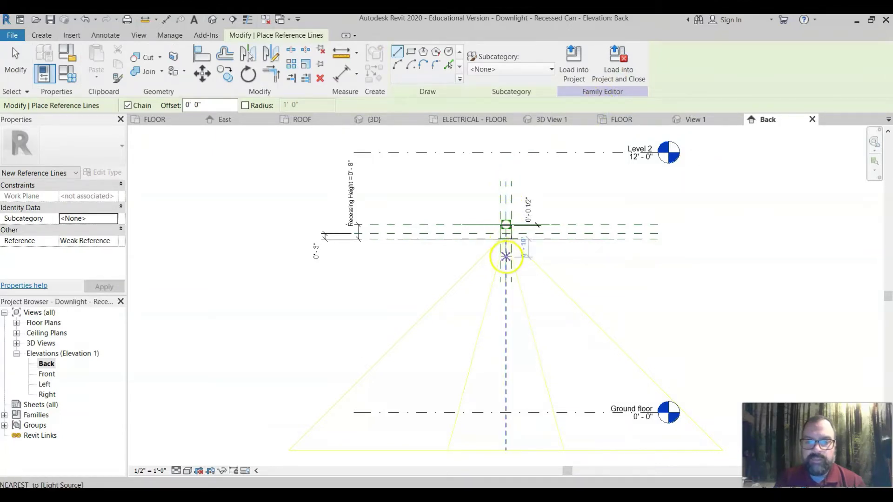
left_click(506, 255)
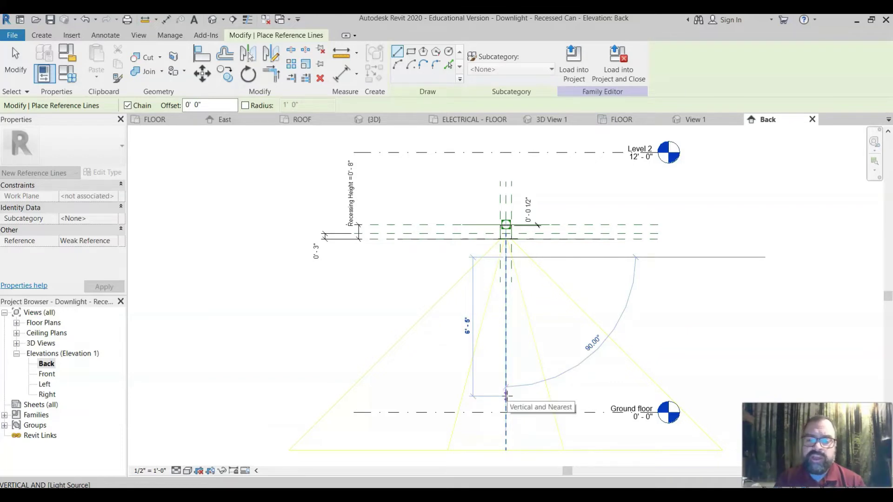
left_click(506, 395)
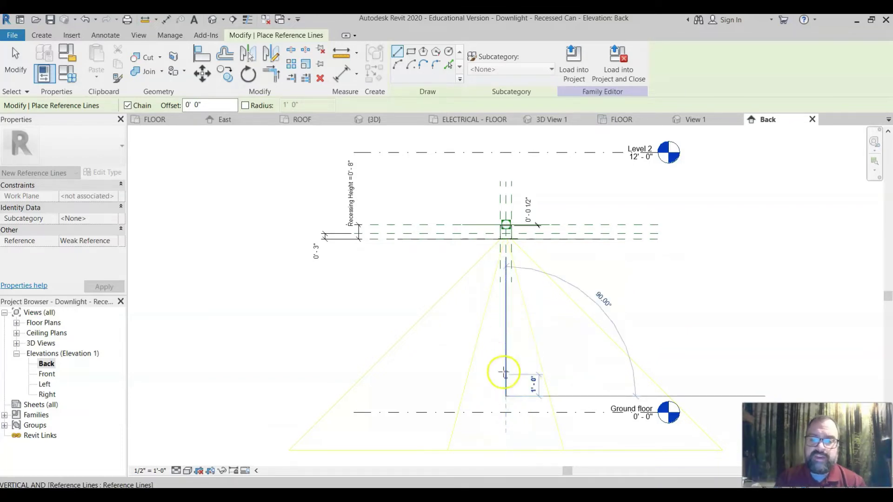
left_click(575, 61)
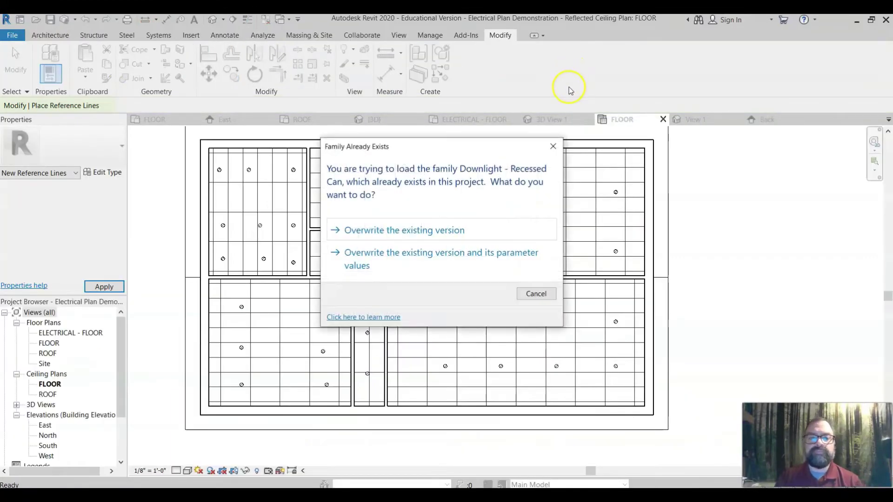
Step: Overwrite the existing downlight family version and open the ELECTRICAL - FLOOR plan
left_click(376, 231)
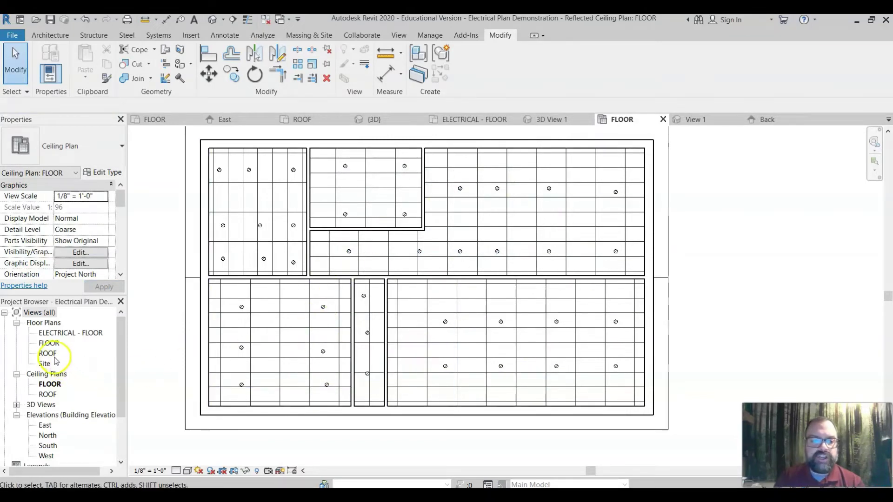
left_click(64, 333)
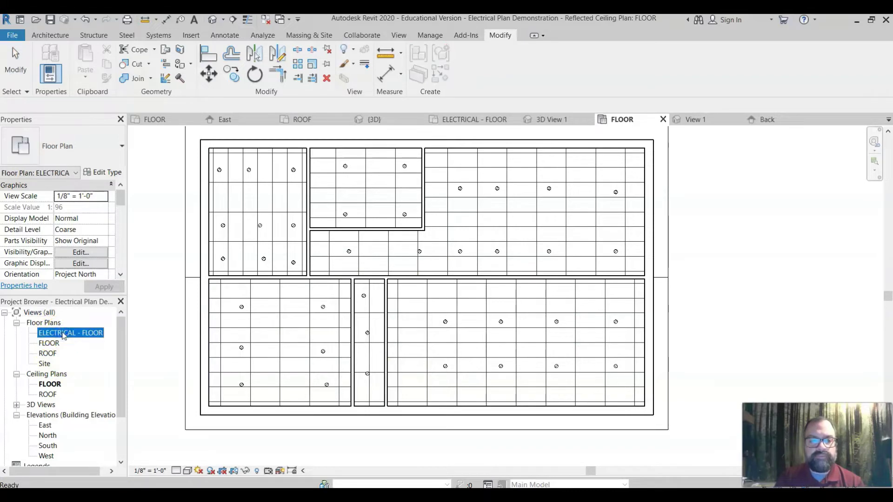
left_click(55, 343)
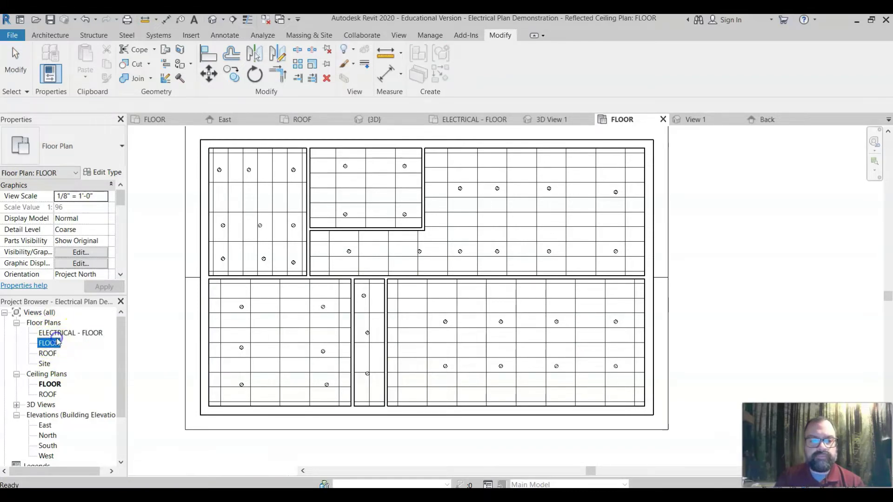
double_click(57, 342)
double_click(62, 333)
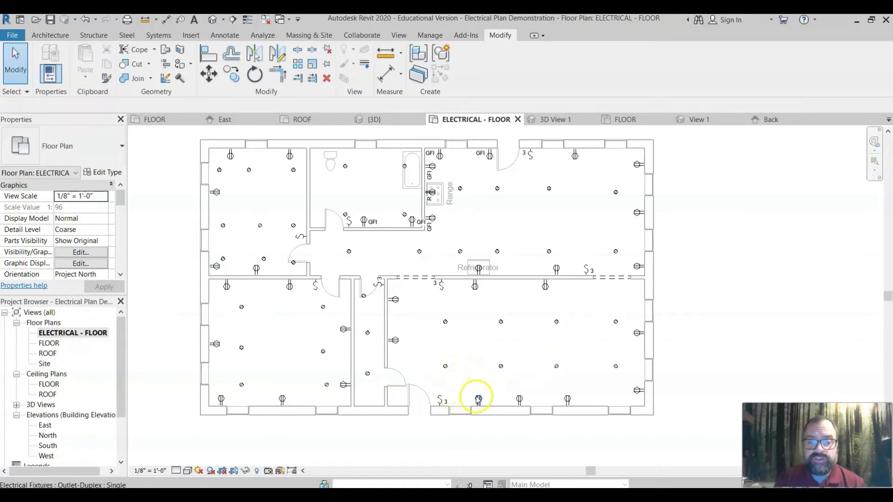
Step: Switch from the Architecture tab to the Systems tab to reach the Electrical tools
left_click(51, 35)
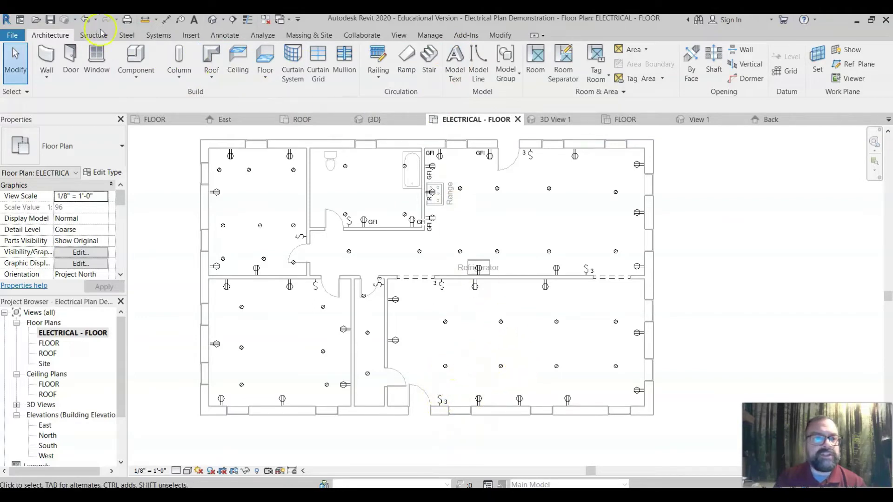
left_click(163, 37)
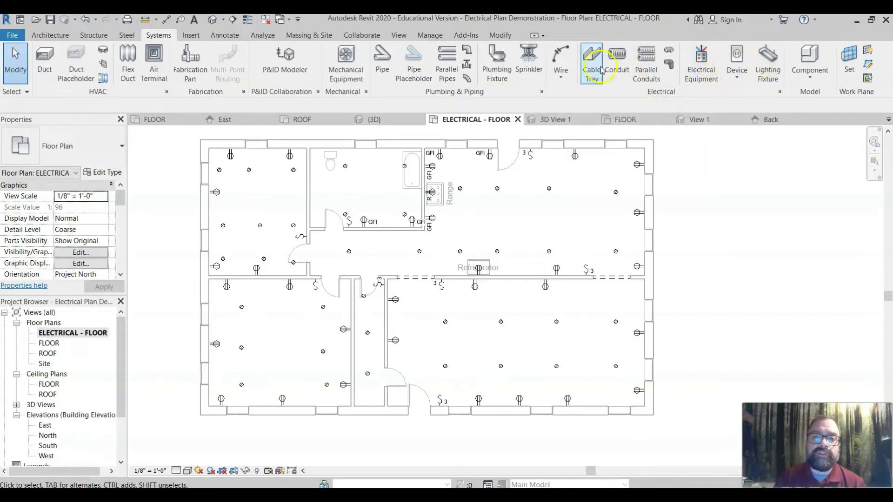
Step: Run arc wires from the hallway switch down the right-hand column of downlights to the bottom-right one
left_click(561, 58)
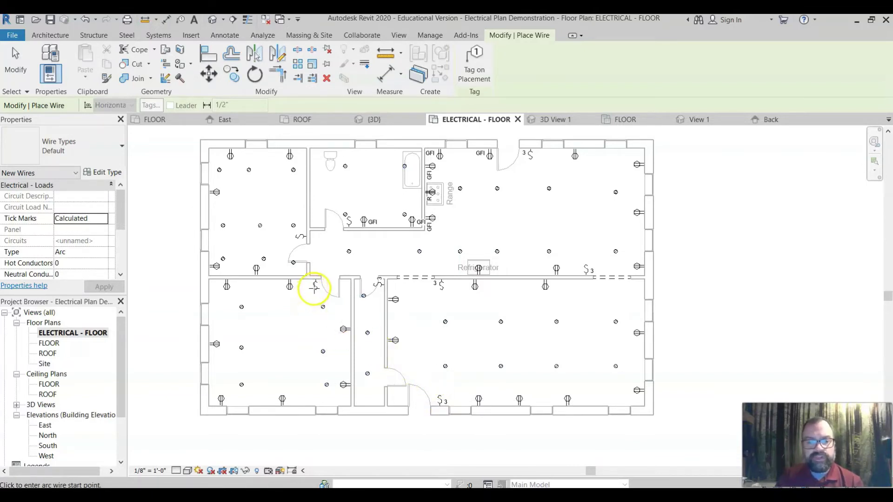
scroll(315, 288, "up", 3)
middle_click_drag(316, 288, 461, 207)
scroll(437, 225, "up", 2)
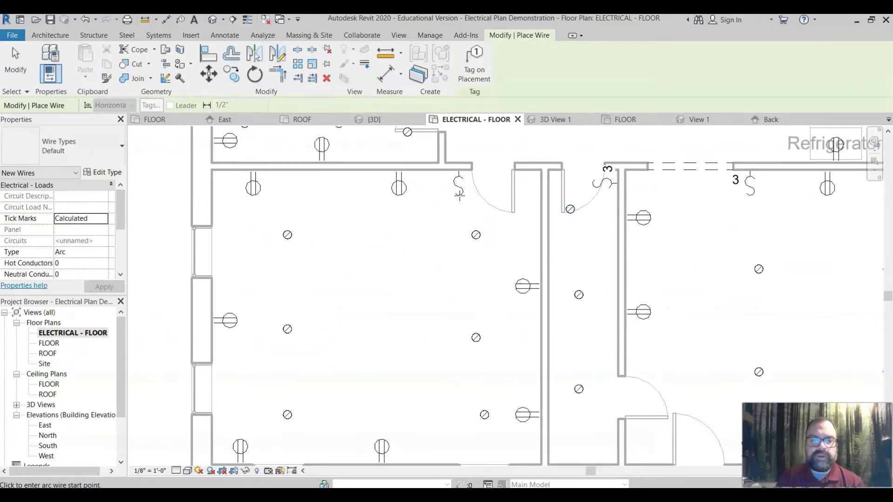
left_click(461, 195)
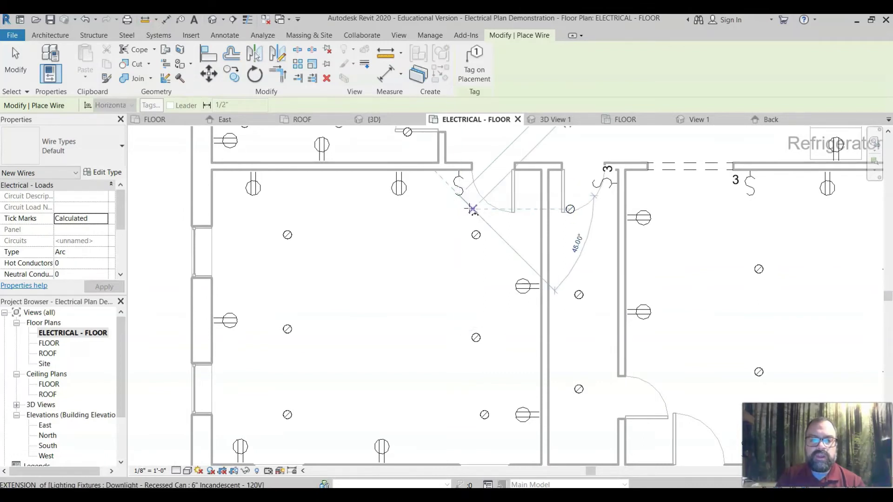
left_click(471, 230)
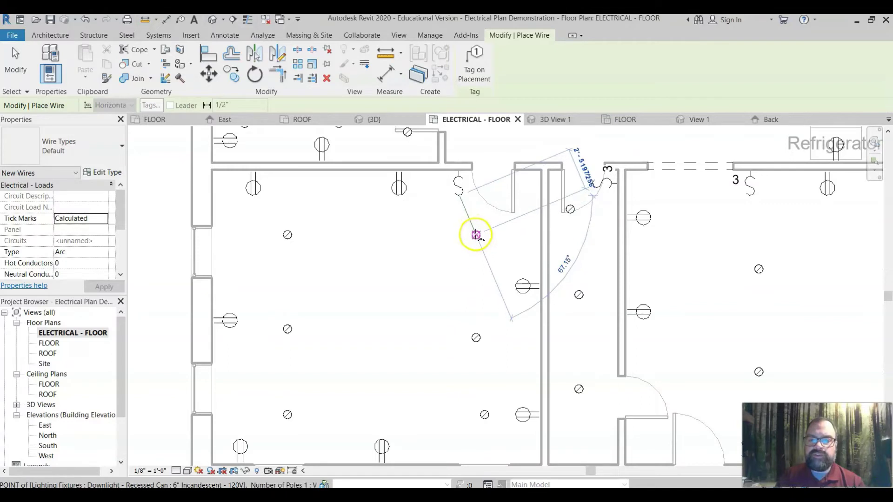
left_click(477, 211)
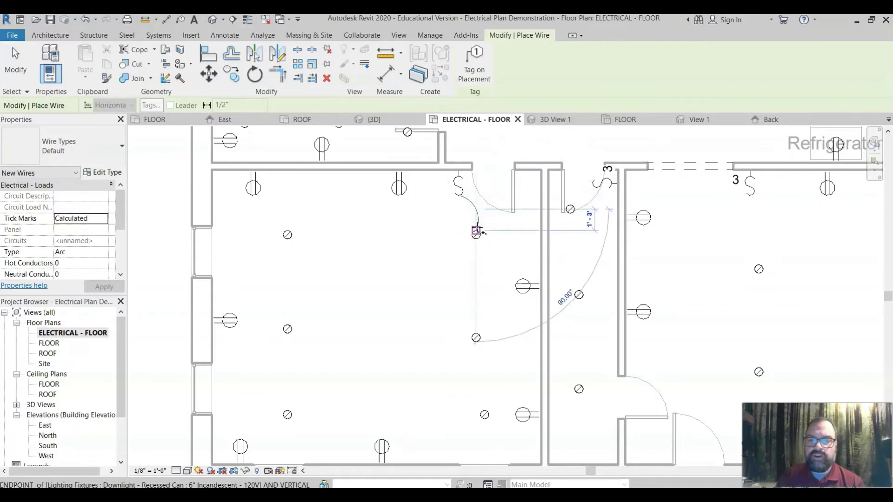
key("Escape")
left_click(475, 235)
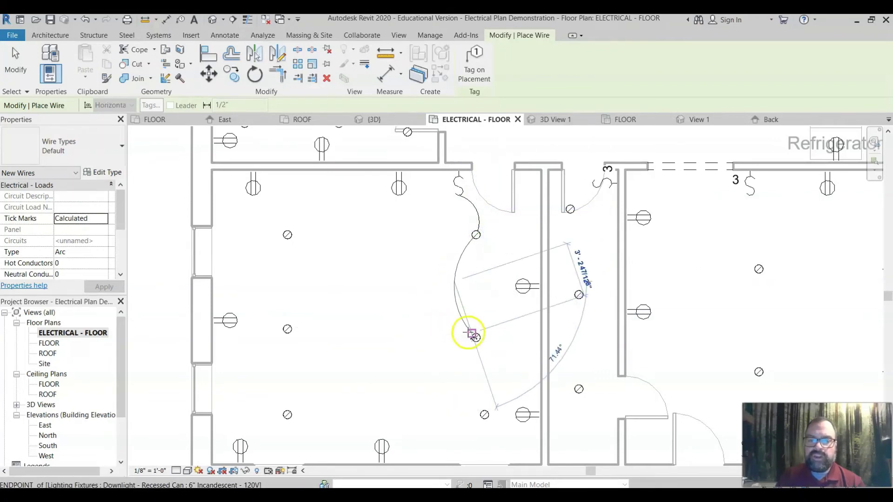
left_click(473, 334)
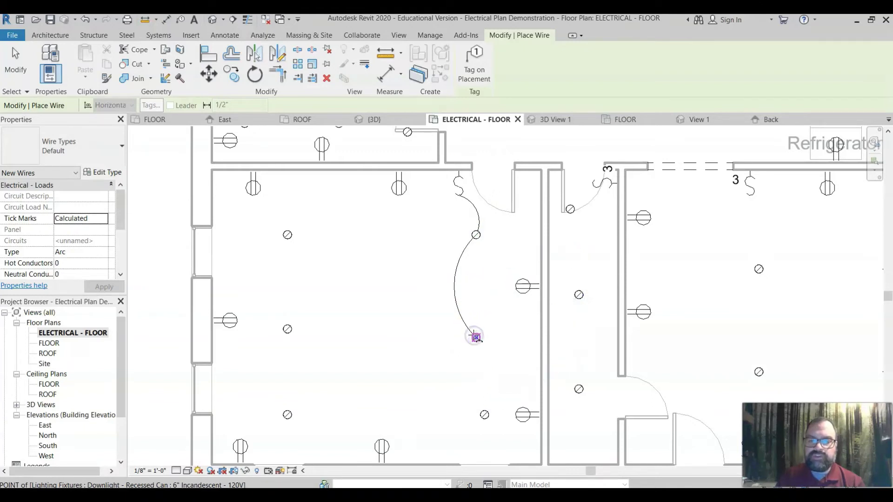
left_click(476, 338)
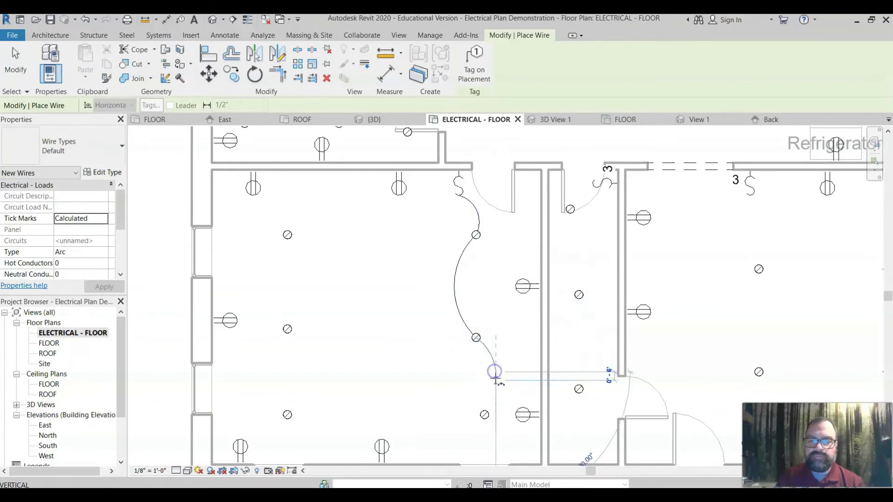
left_click(485, 414)
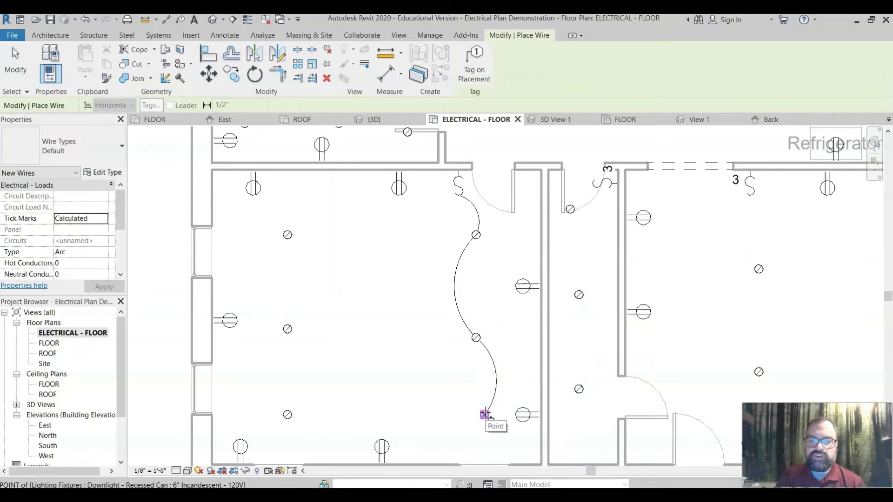
Step: Continue the arc wiring across the bottom and up the left-side downlights to the upper-left one
left_click(484, 414)
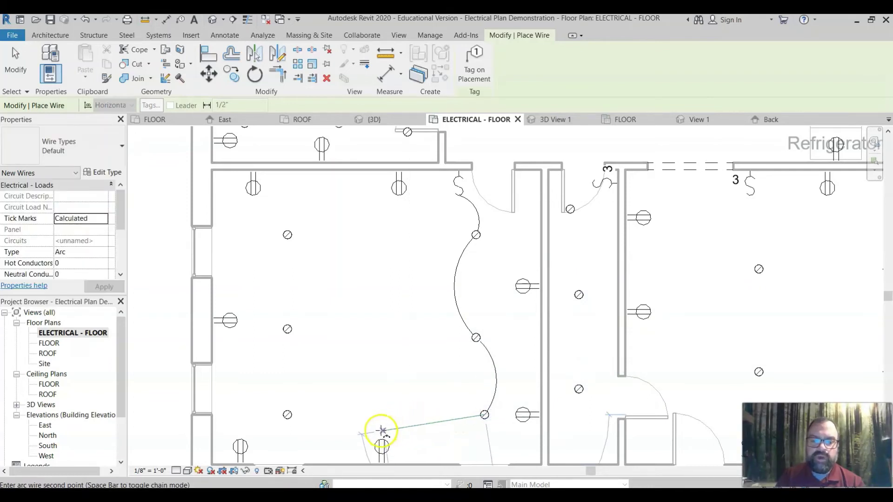
left_click(372, 429)
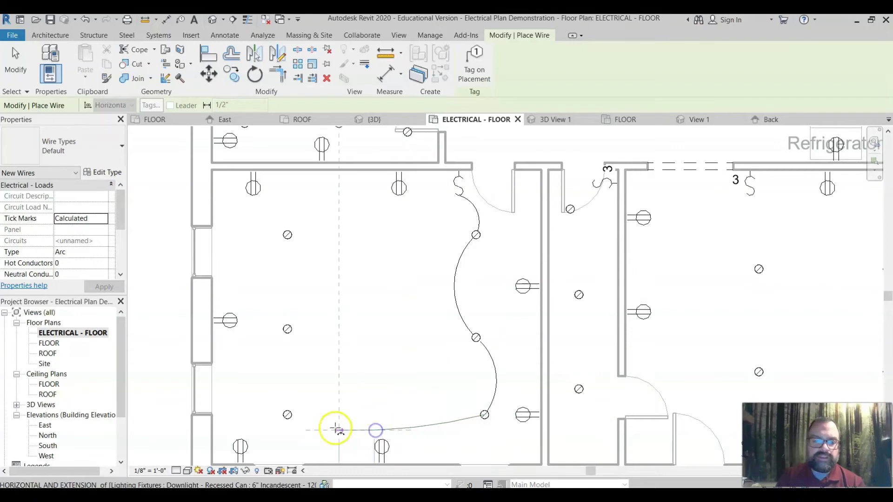
left_click(288, 415)
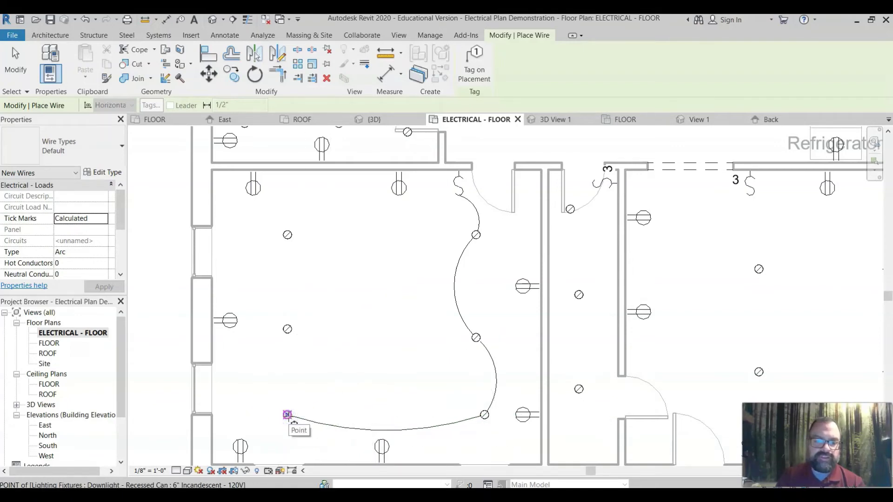
left_click(258, 374)
left_click(270, 348)
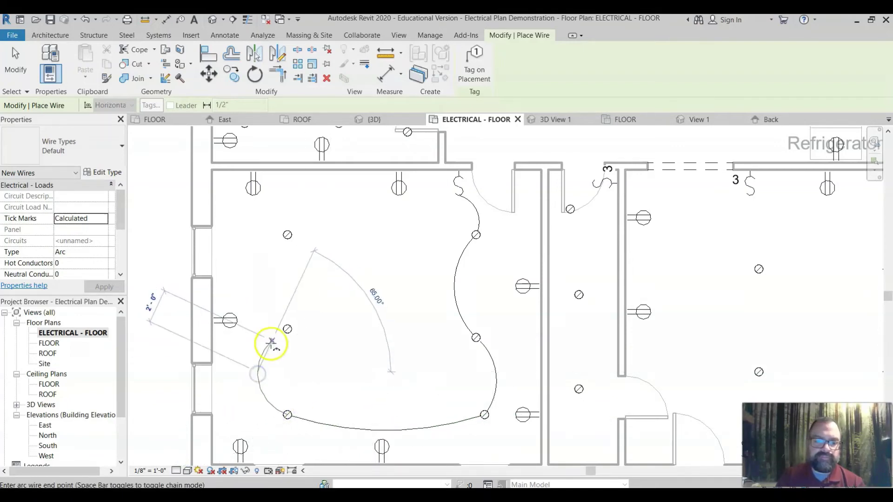
left_click(288, 330)
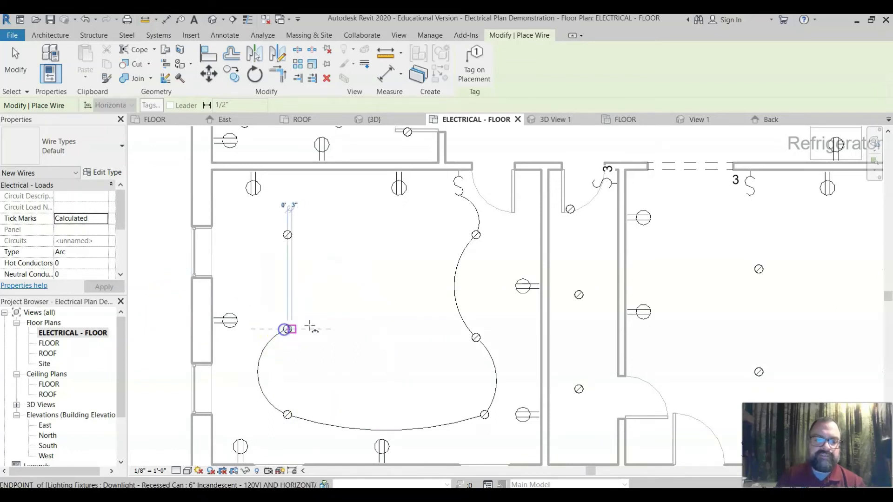
left_click(326, 278)
left_click(321, 278)
left_click(303, 243)
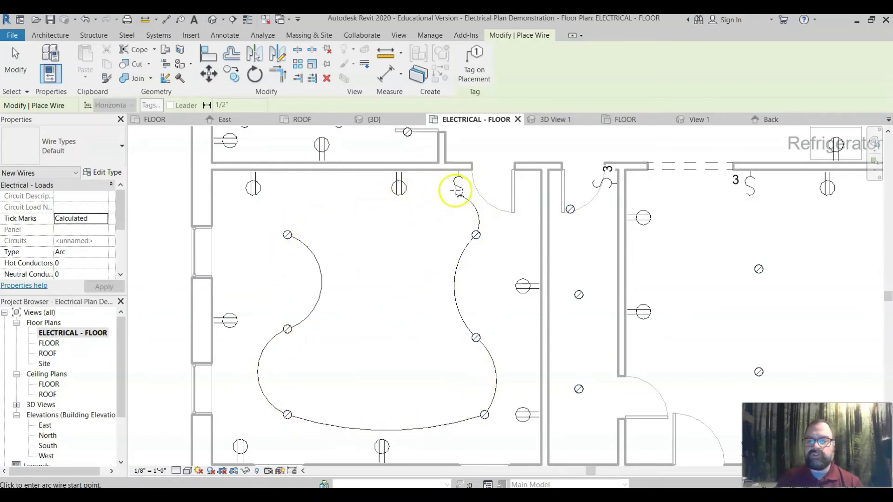
Step: In the right room, arc-wire from the lower switch across the lower row of downlights to the right end
scroll(453, 197, "down", 2)
middle_click_drag(470, 270, 219, 266)
left_click(393, 393)
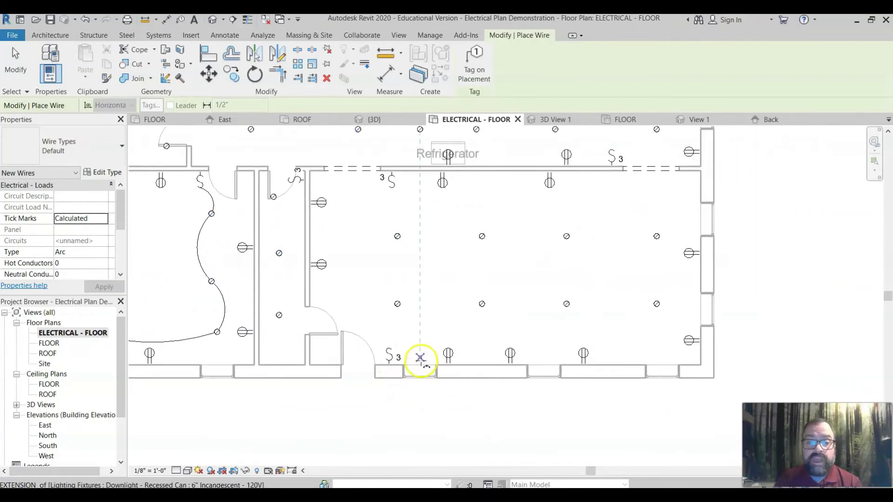
left_click(391, 353)
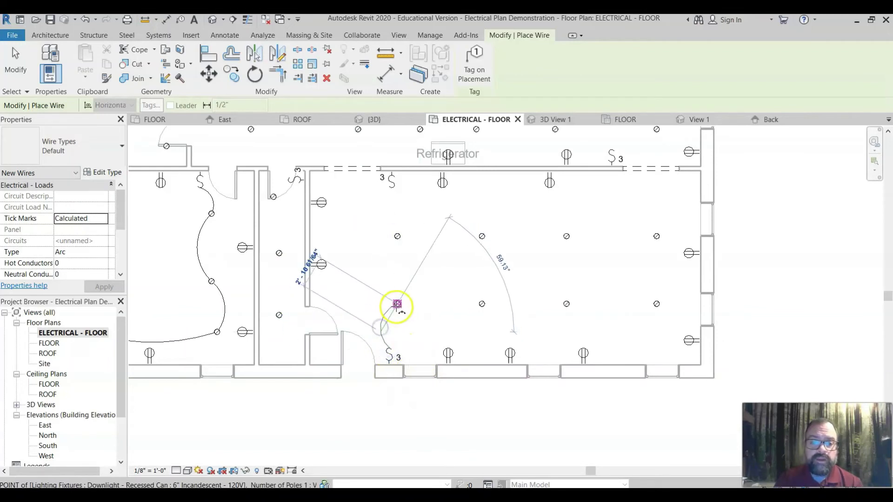
left_click(397, 305)
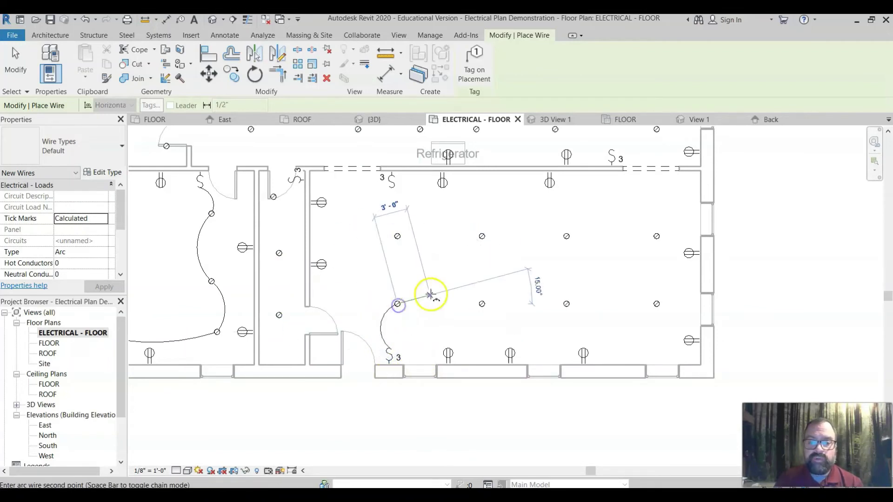
left_click(431, 293)
left_click(482, 303)
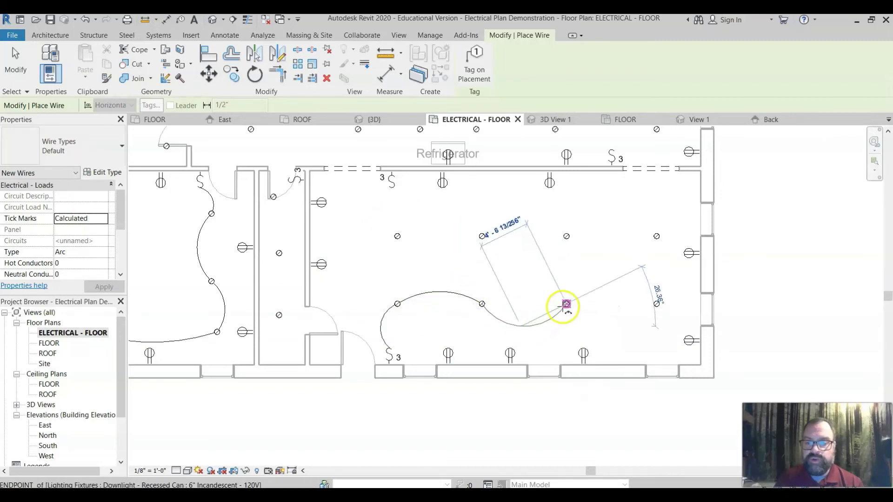
left_click(566, 305)
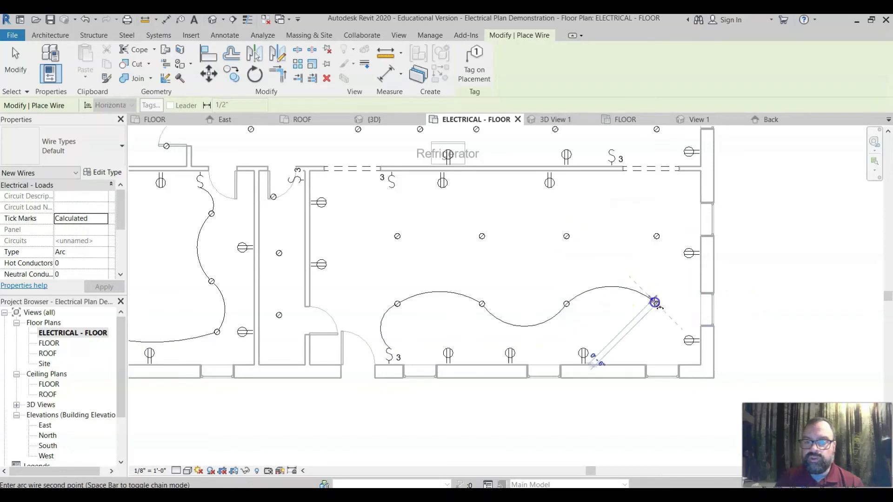
left_click(656, 303)
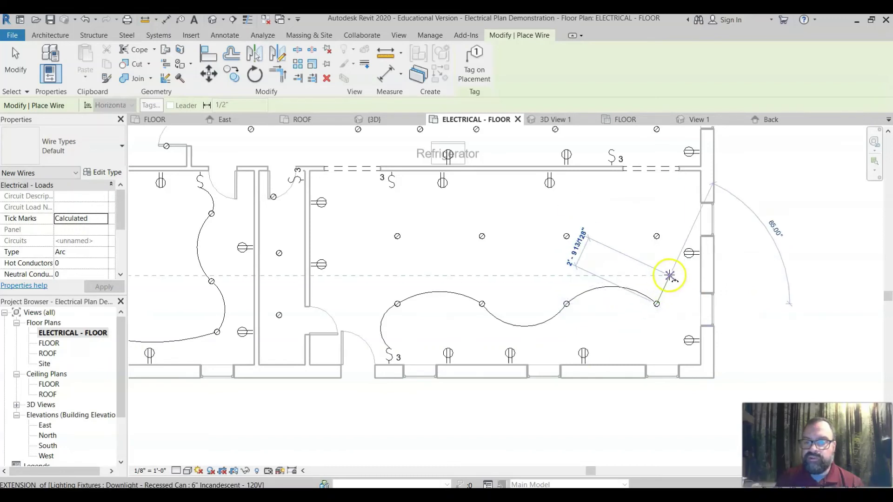
Step: Wire back along the upper row of downlights and end the final arc at the upper switch
left_click(657, 238)
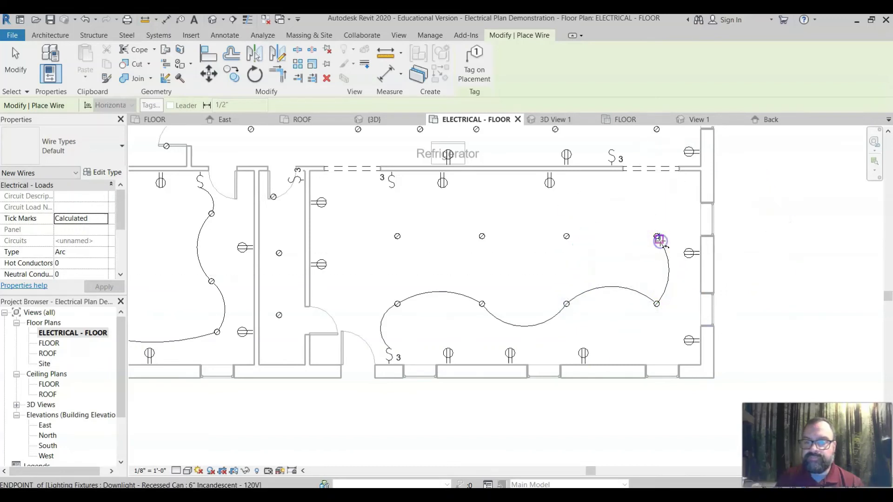
left_click(618, 216)
left_click(568, 236)
left_click(569, 236)
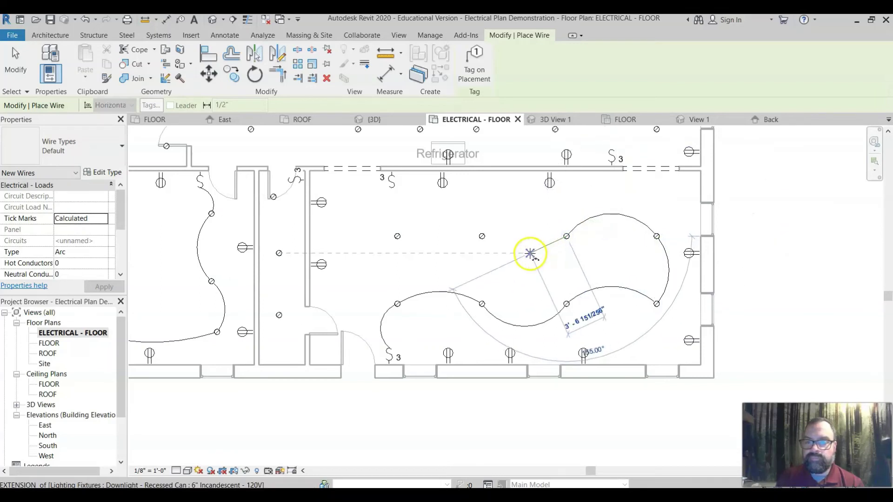
left_click(485, 239)
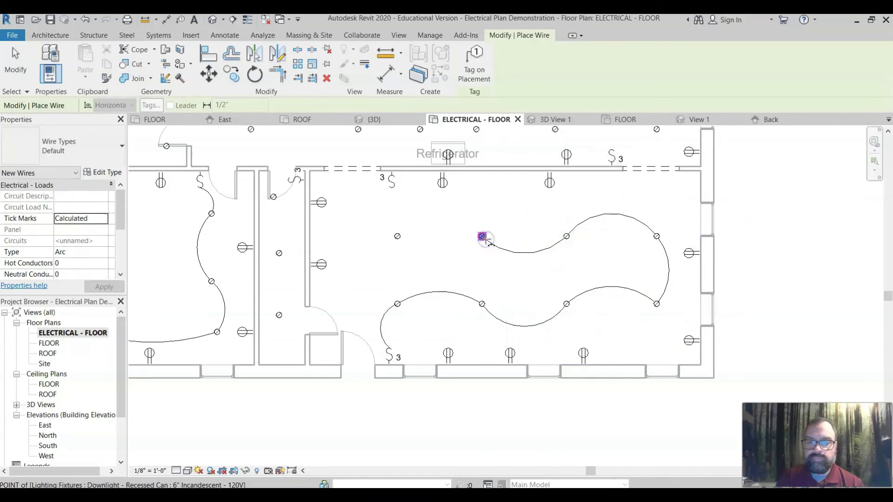
left_click(482, 237)
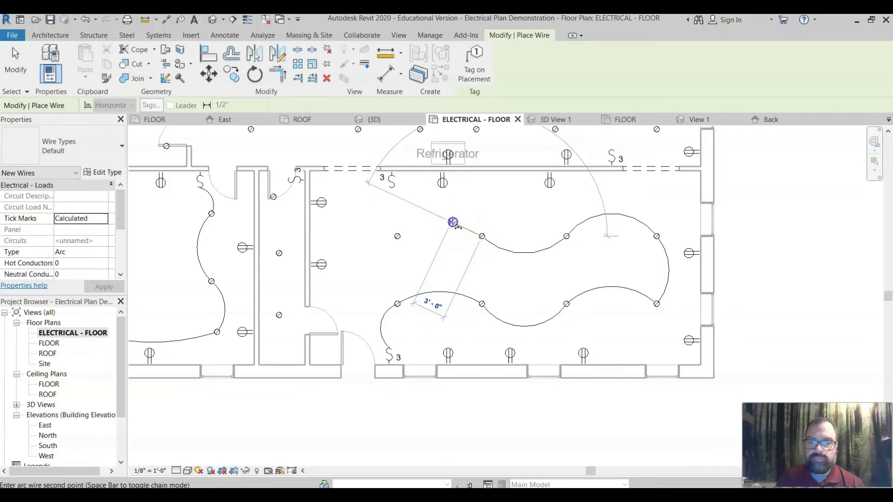
left_click(398, 236)
left_click(399, 238)
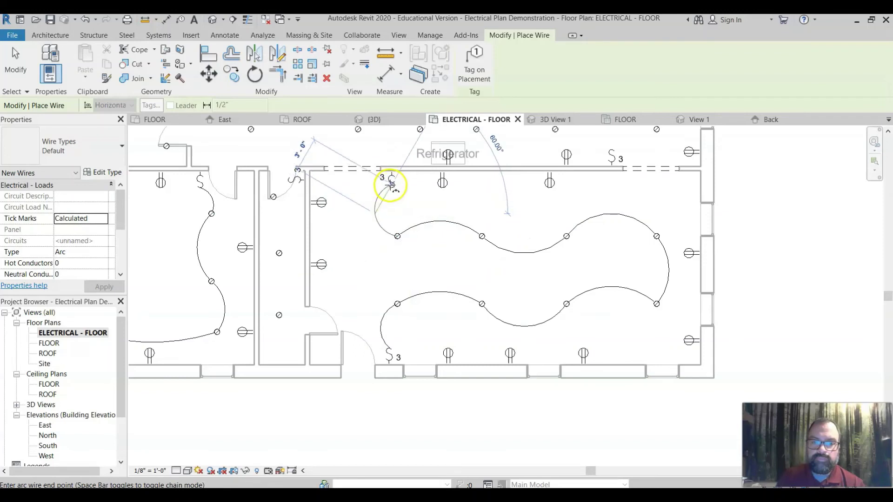
left_click(390, 185)
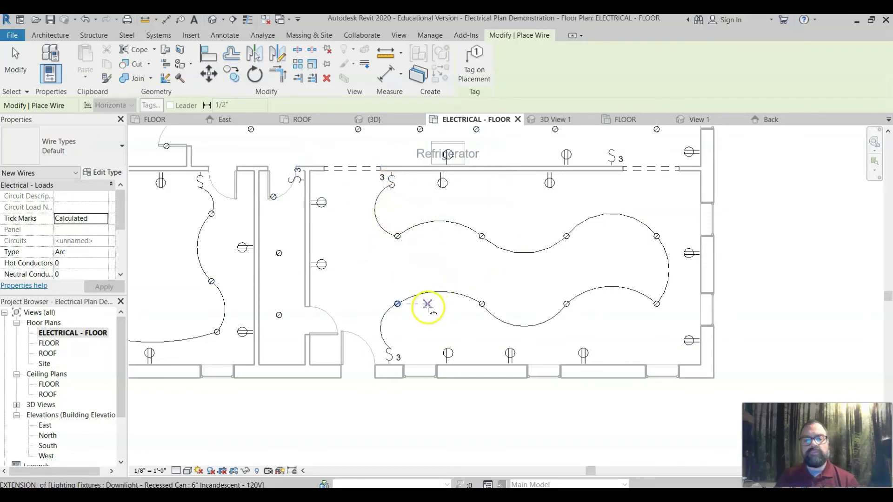
scroll(425, 303, "down", 2)
Step: Pan the view so the whole floor plan, with both wired rooms, is visible
middle_click_drag(414, 292, 483, 361)
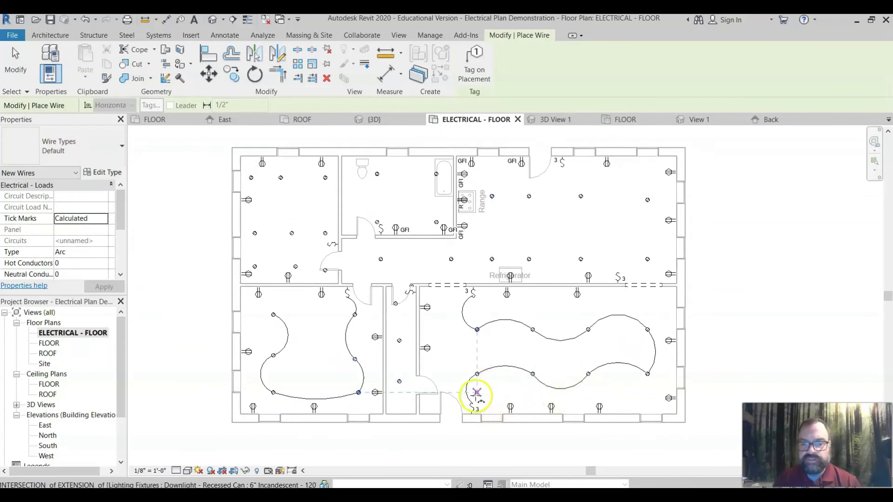